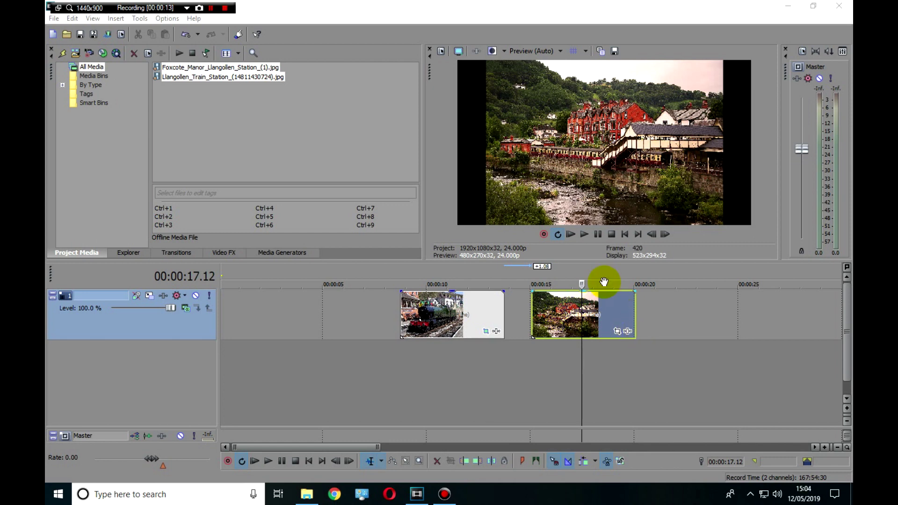
- Move the playhead to 00:00:11.19 to show the train photo clip in the preview
click(463, 279)
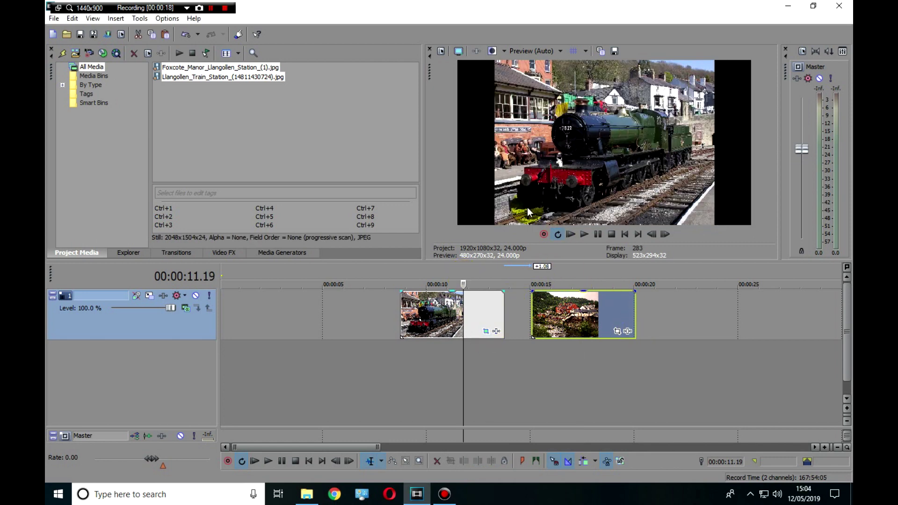
click(490, 334)
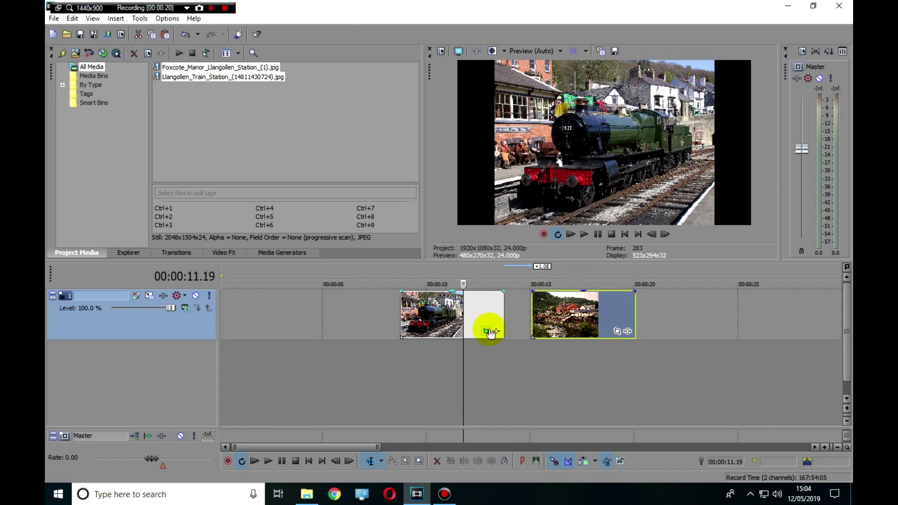
- Crop the train clip with the 16:9 Widescreen preset and shrink the frame around the locomotive
click(485, 335)
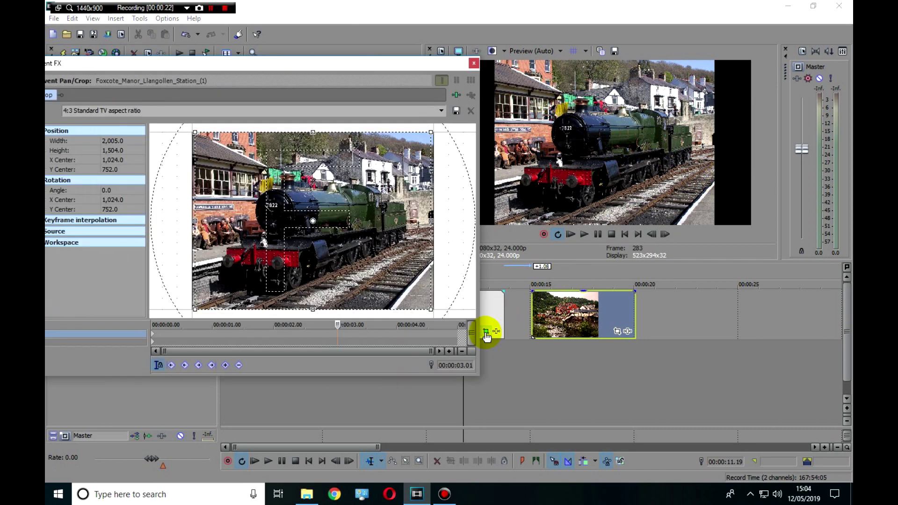
mouse_move(401, 62)
mouse_down()
mouse_move(495, 50)
mouse_move(535, 69)
mouse_up()
click(537, 99)
click(526, 131)
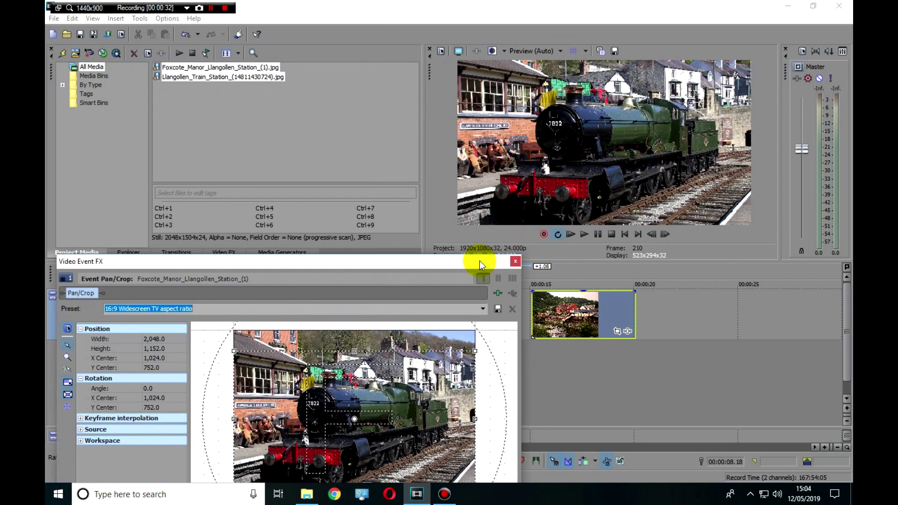
click(502, 341)
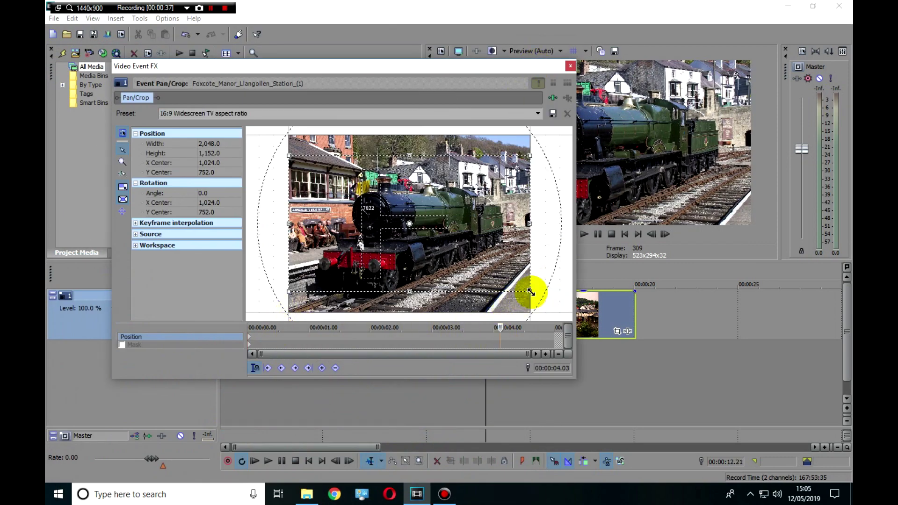
drag(531, 291, 476, 241)
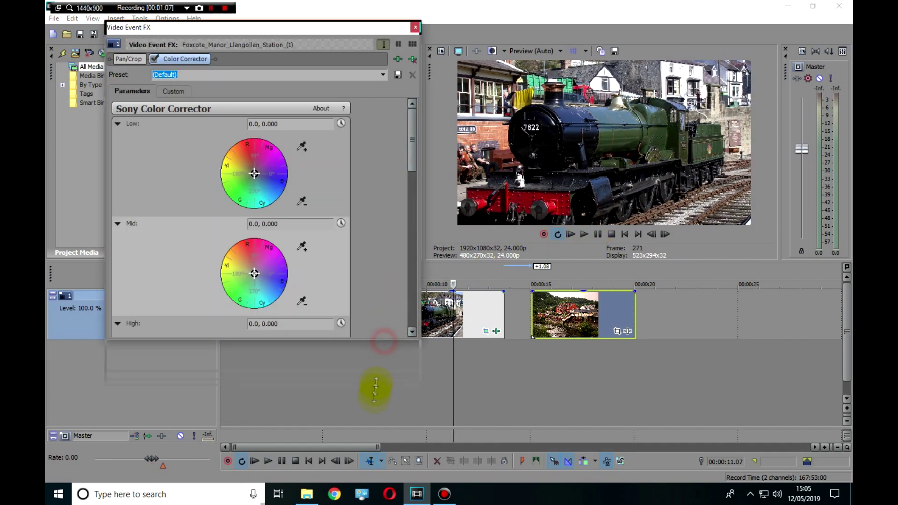
- Enlarge the Color Corrector window and shift the Low colour wheel toward red
drag(384, 340, 379, 414)
drag(254, 173, 251, 154)
drag(255, 274, 267, 293)
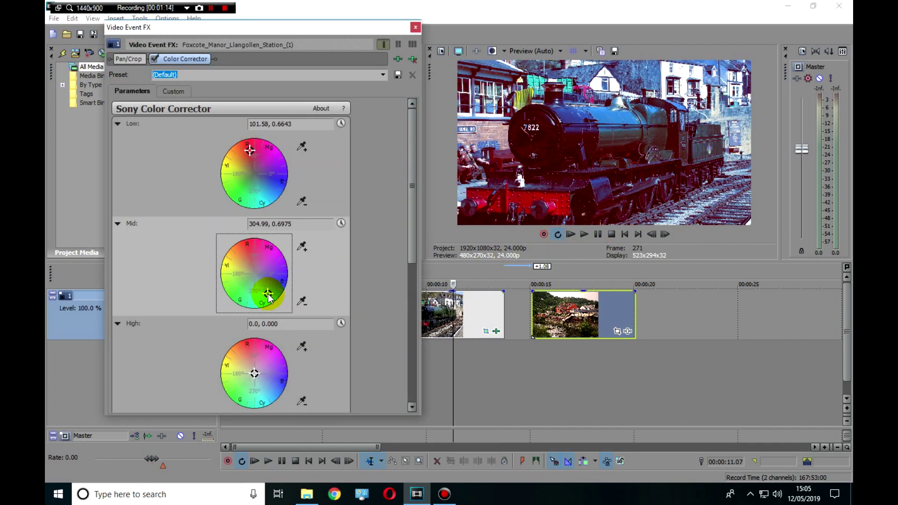
mouse_move(254, 374)
mouse_down()
mouse_move(211, 358)
mouse_move(201, 400)
mouse_up()
scroll(401, 366, down, 2)
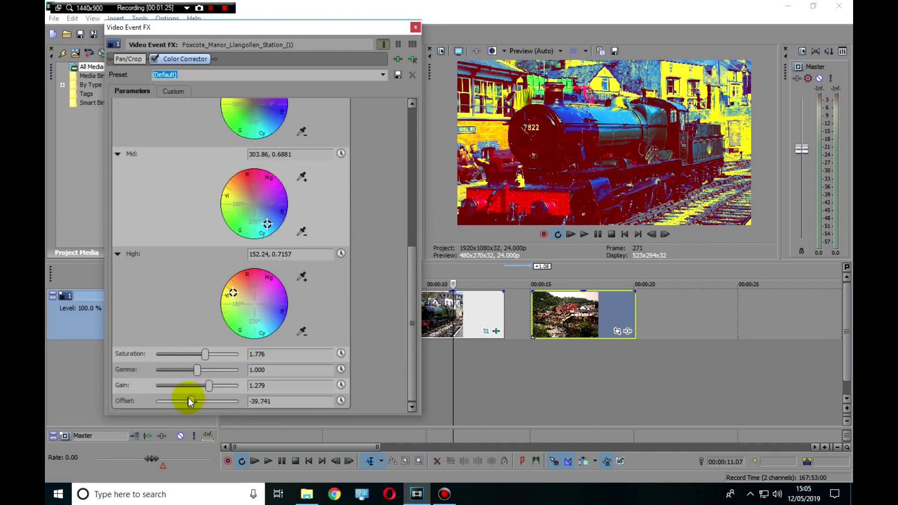
- Add Sony Brightness and Contrast with Brightness -0.129 and Contrast 0.524
click(418, 32)
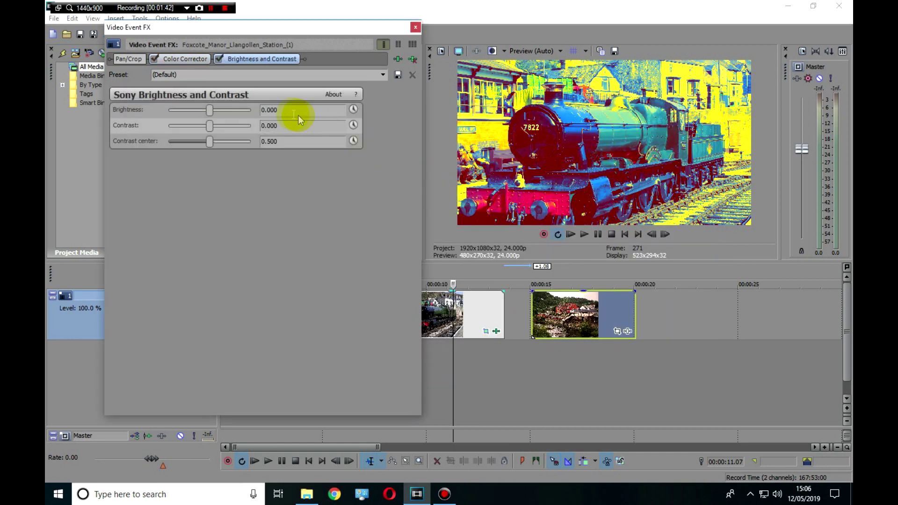
drag(209, 131, 229, 125)
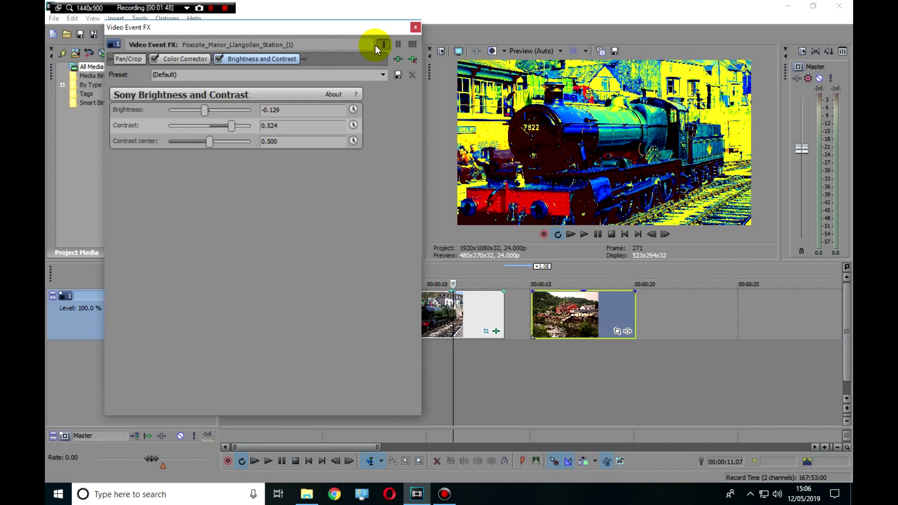
click(416, 27)
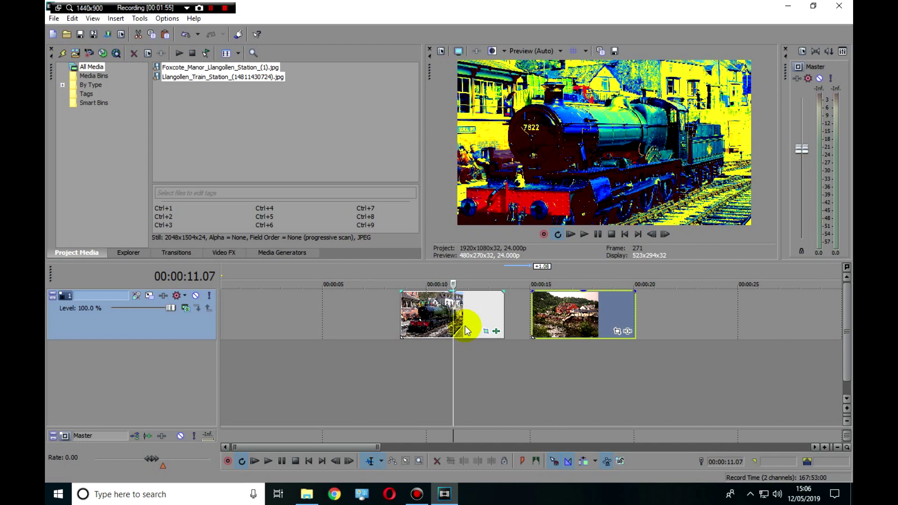
click(570, 277)
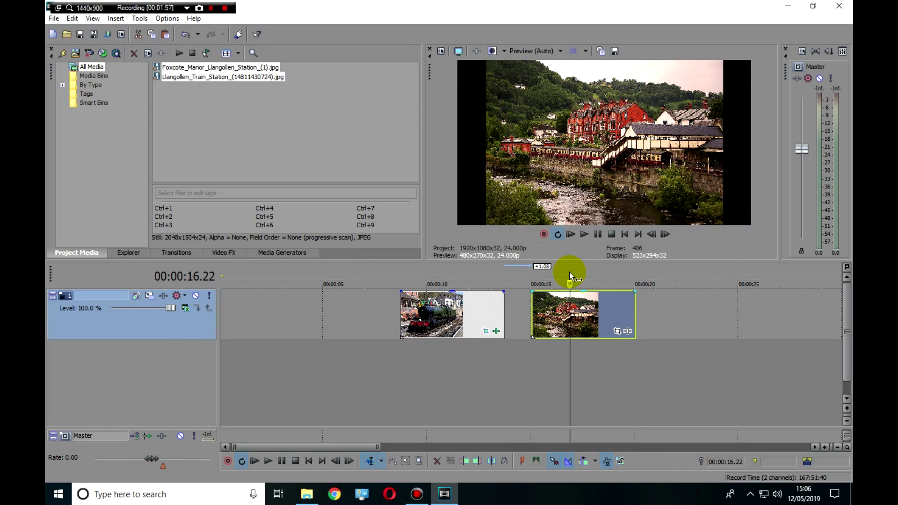
click(437, 309)
click(495, 331)
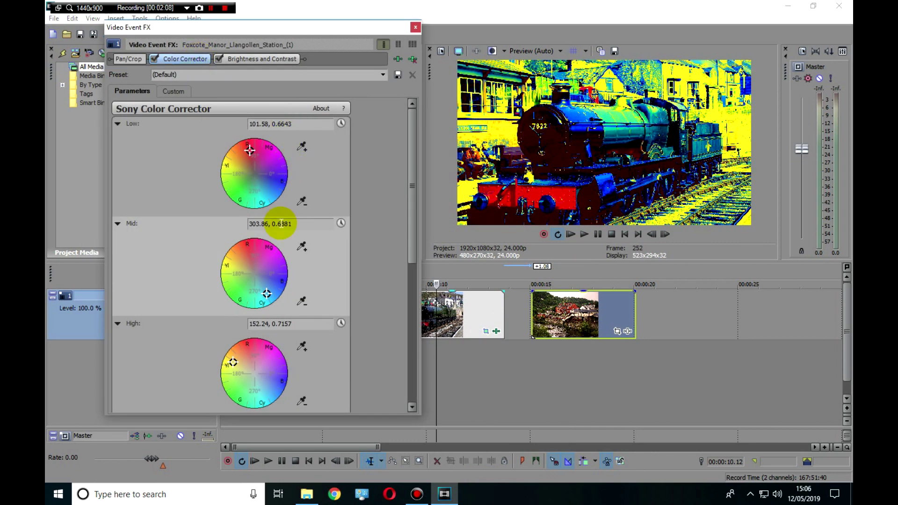
click(416, 28)
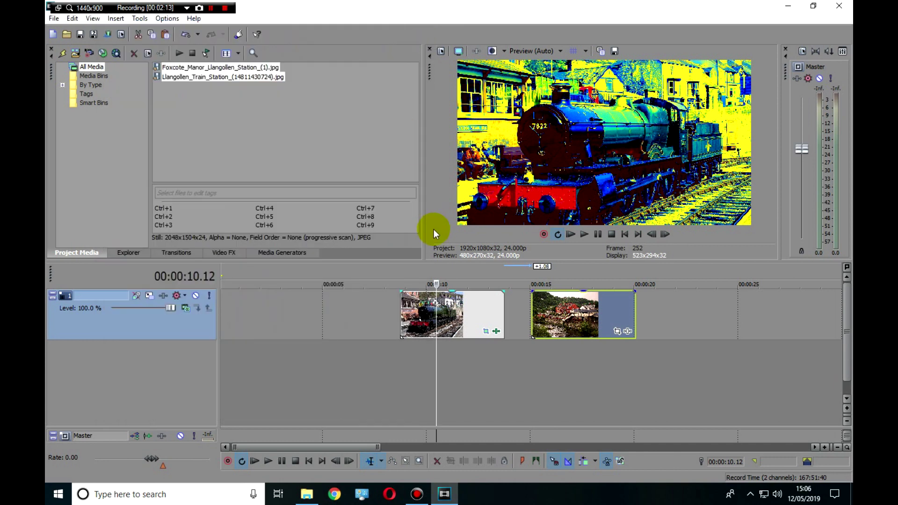
- Copy the train clip and paste its event attributes onto the station clip
right_click(470, 306)
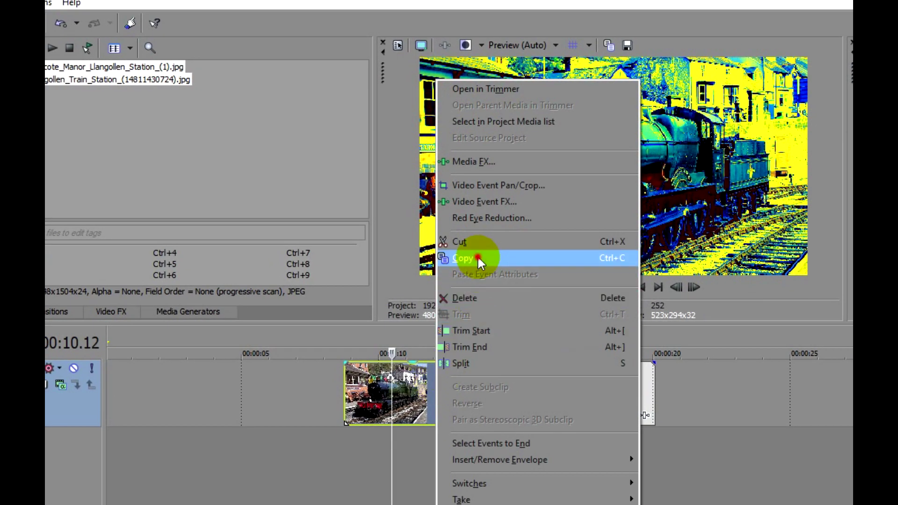
click(478, 258)
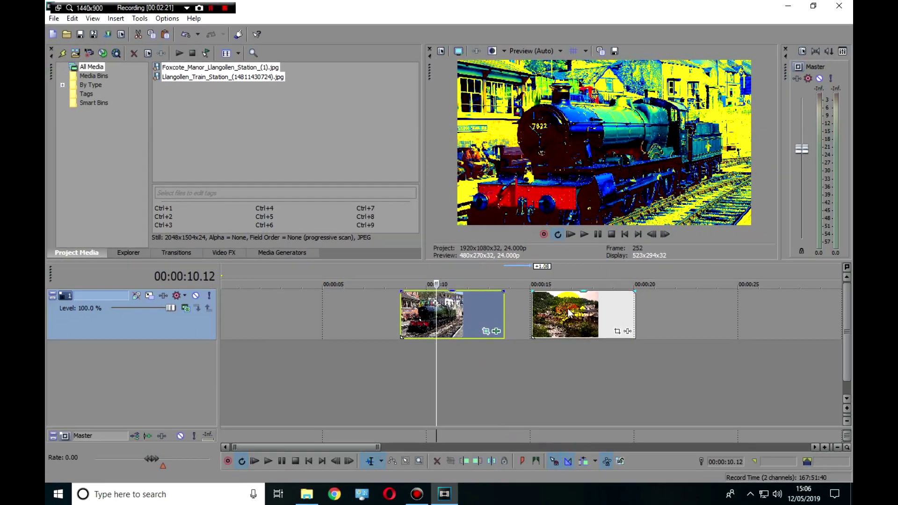
click(568, 308)
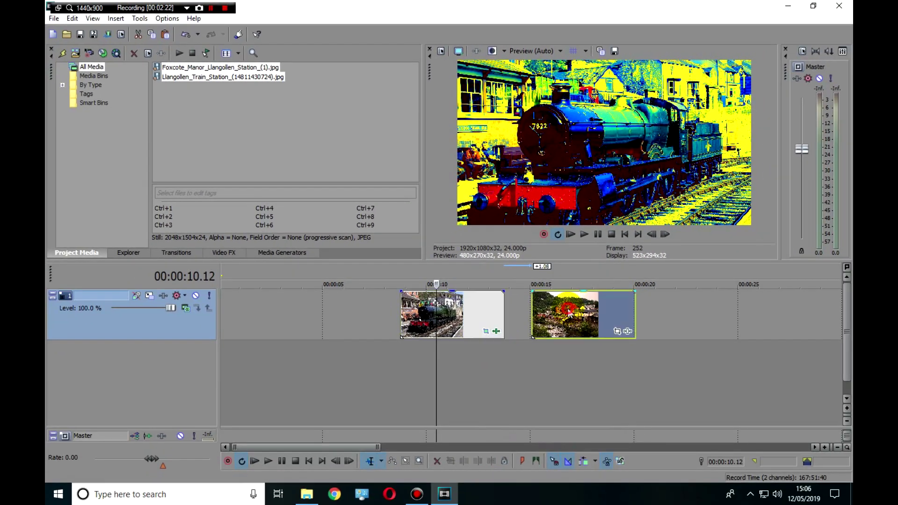
right_click(558, 308)
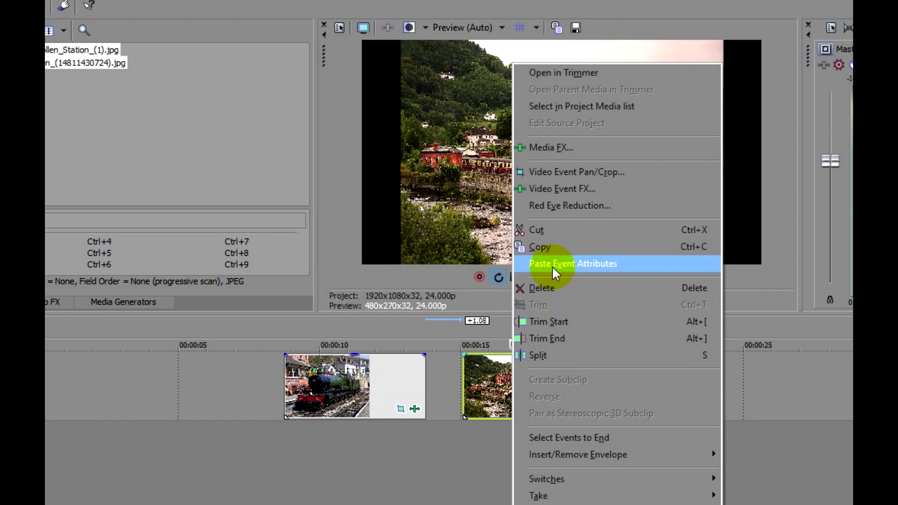
click(553, 263)
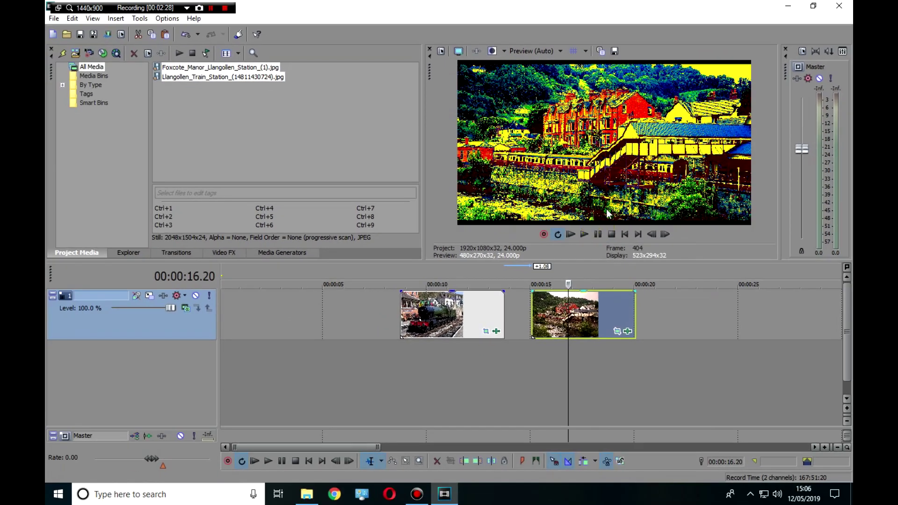
- Play back the station clip to review its grade, then paste train copies later on the timeline
click(537, 274)
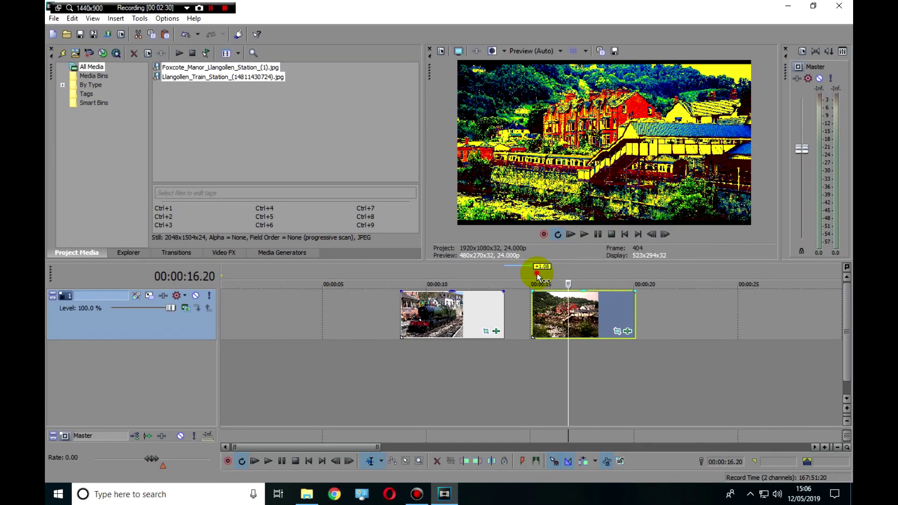
click(599, 235)
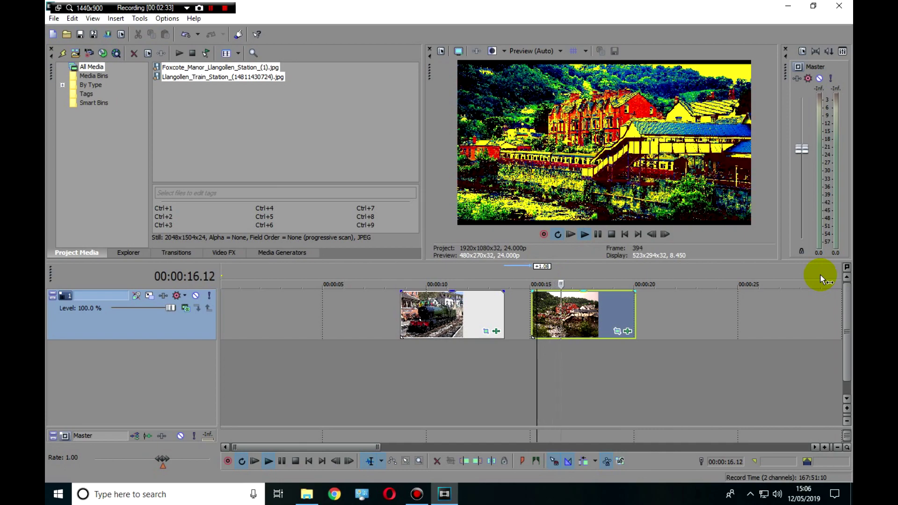
click(597, 234)
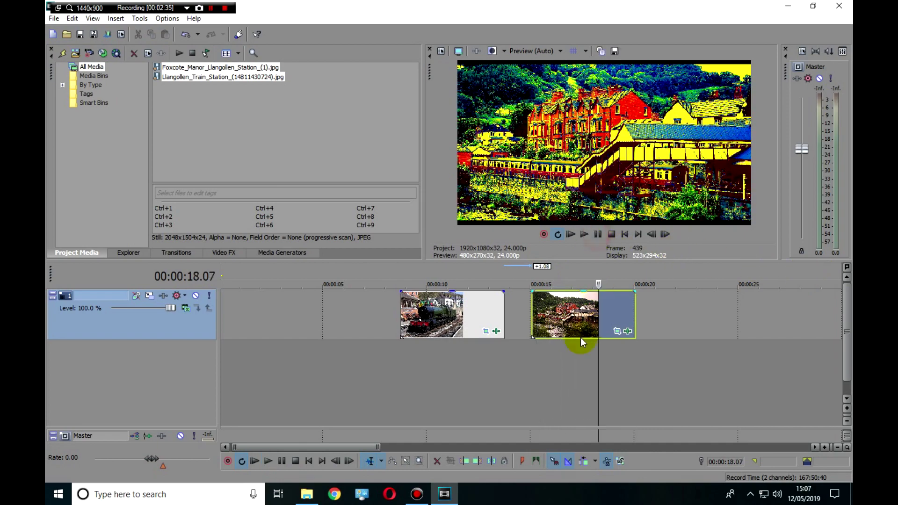
scroll(462, 350, down, 2)
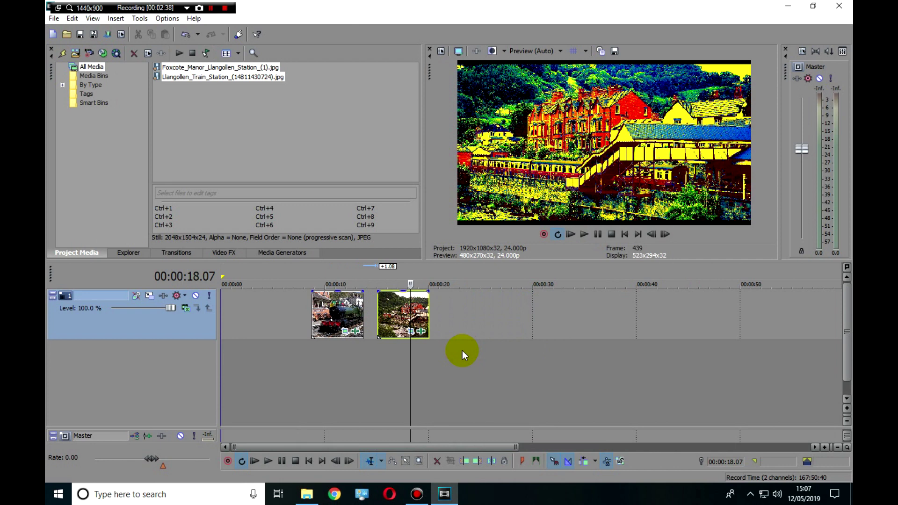
click(683, 115)
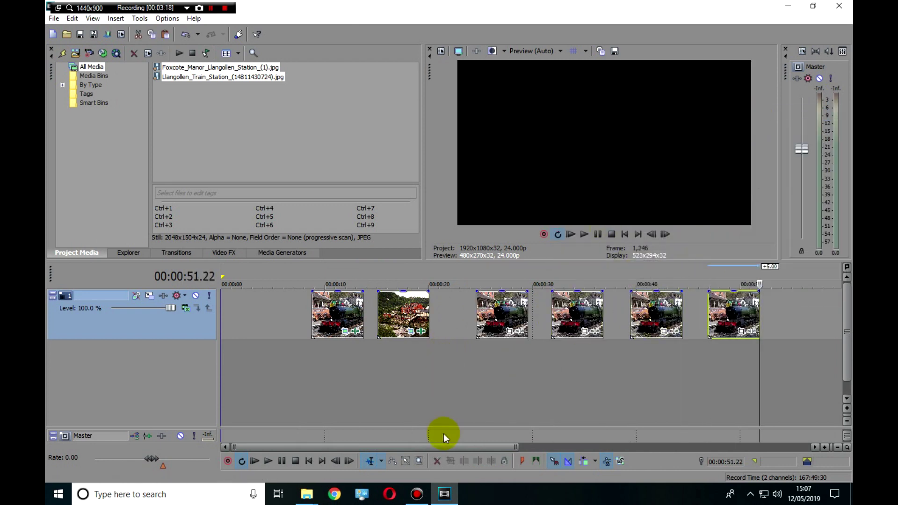
- Copy the first train clip and paste its event attributes onto the Ctrl-selected later train clips
right_click(346, 317)
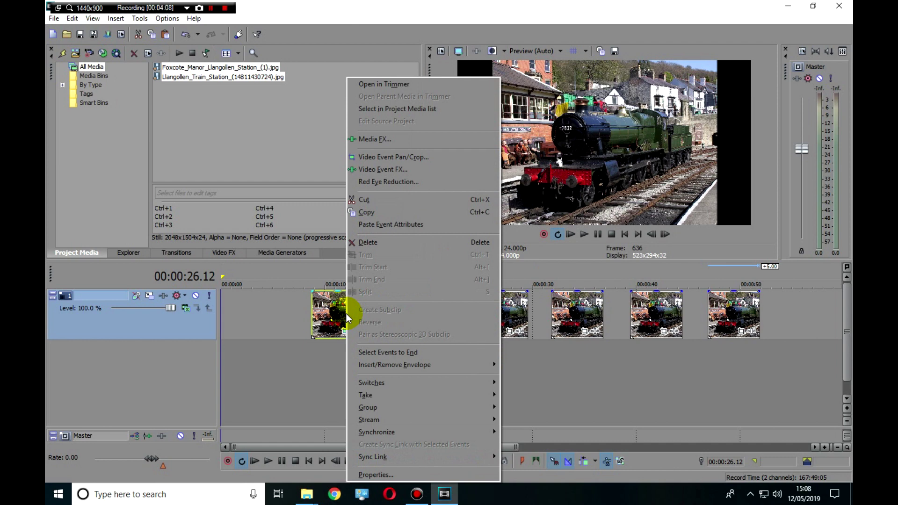
click(361, 215)
key(ctrl)
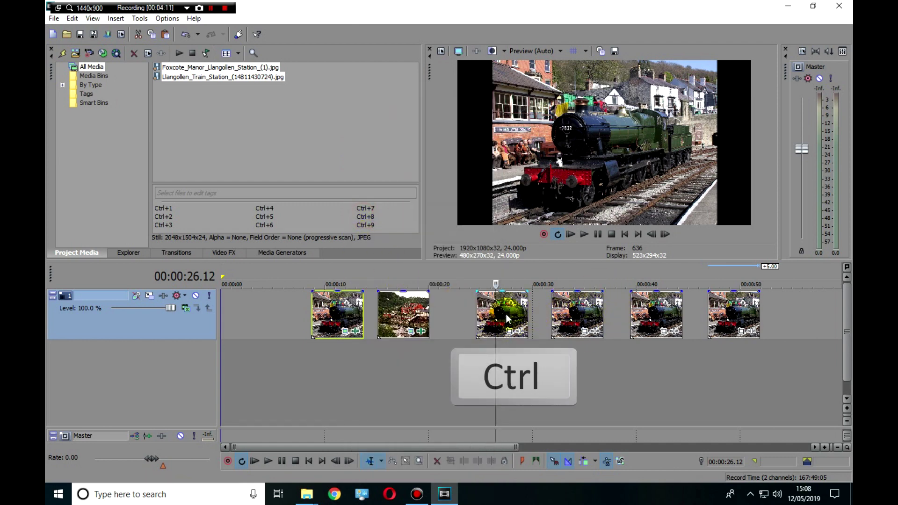
ctrl+click(569, 325)
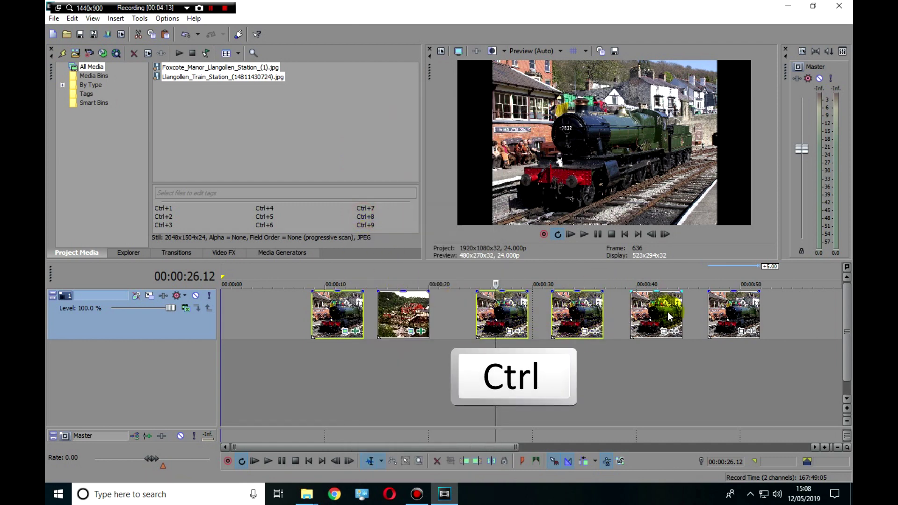
ctrl+click(668, 314)
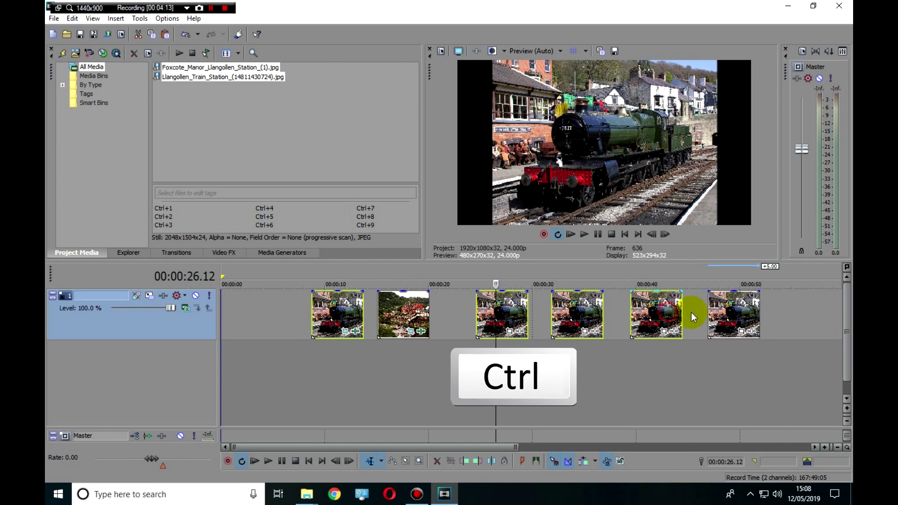
right_click(577, 311)
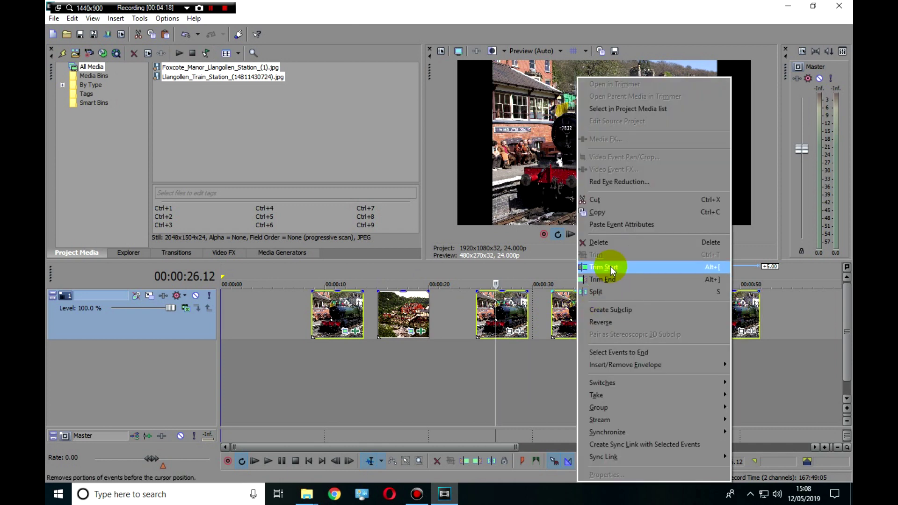
click(621, 225)
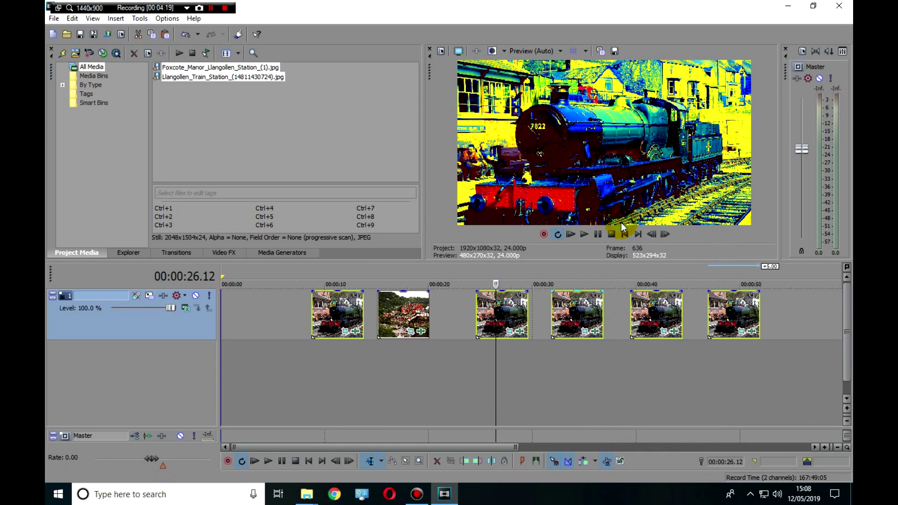
- Check each later train clip in the preview to confirm the pasted grade
click(569, 274)
click(646, 274)
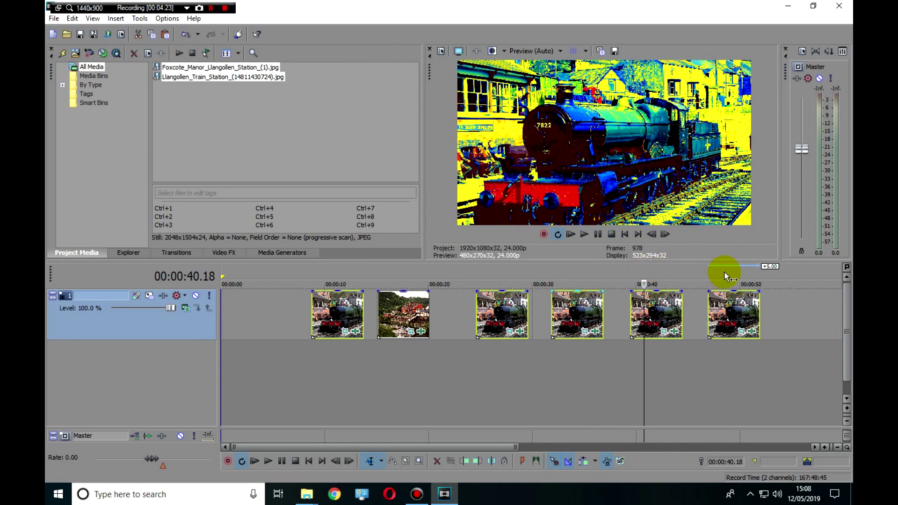
click(724, 272)
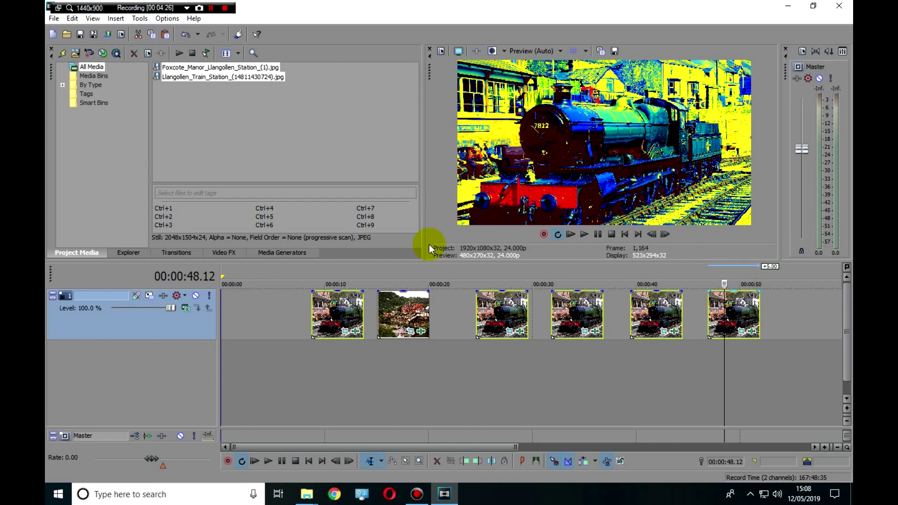